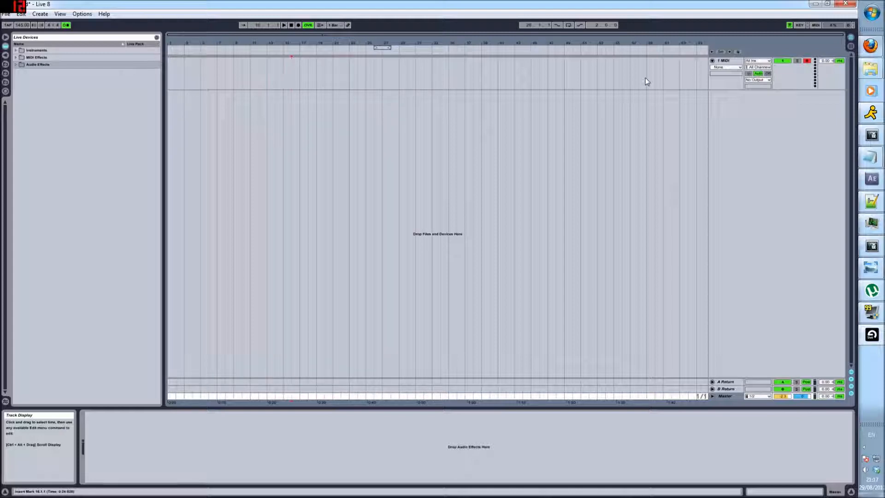
{"action": "left_click", "coordinate": [724, 62]}
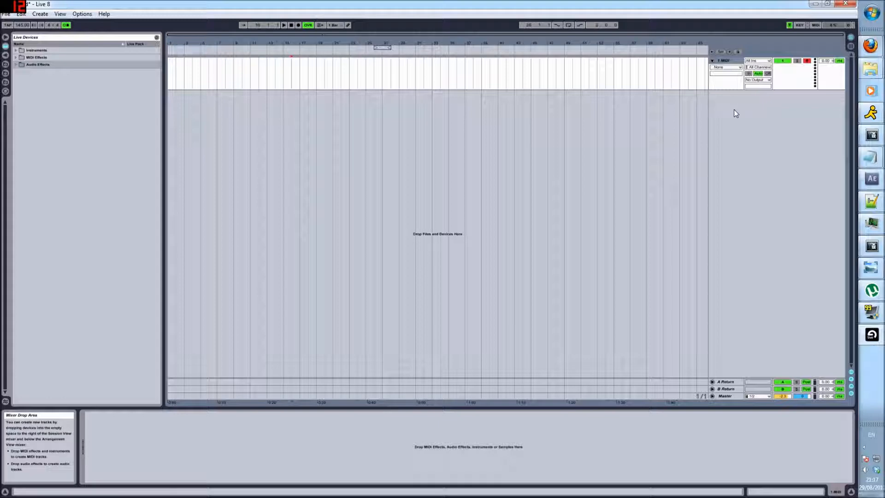
{"action": "left_click", "coordinate": [22, 25]}
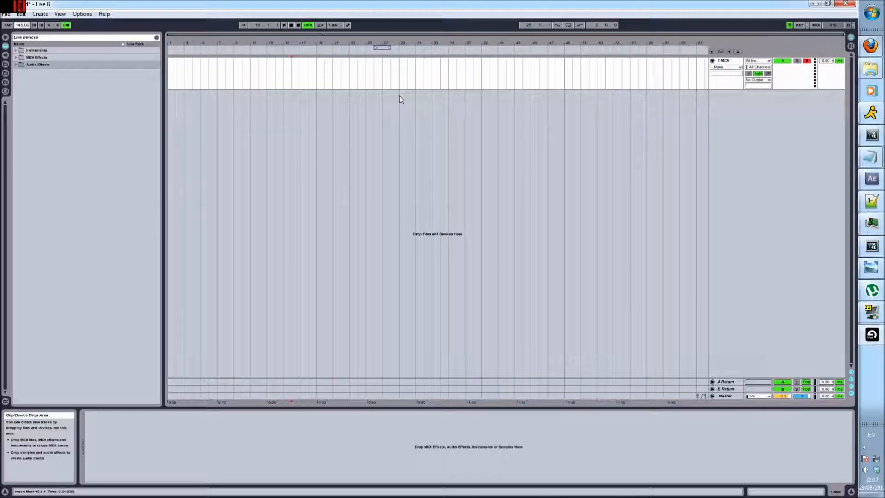
{"action": "left_click", "coordinate": [21, 14]}
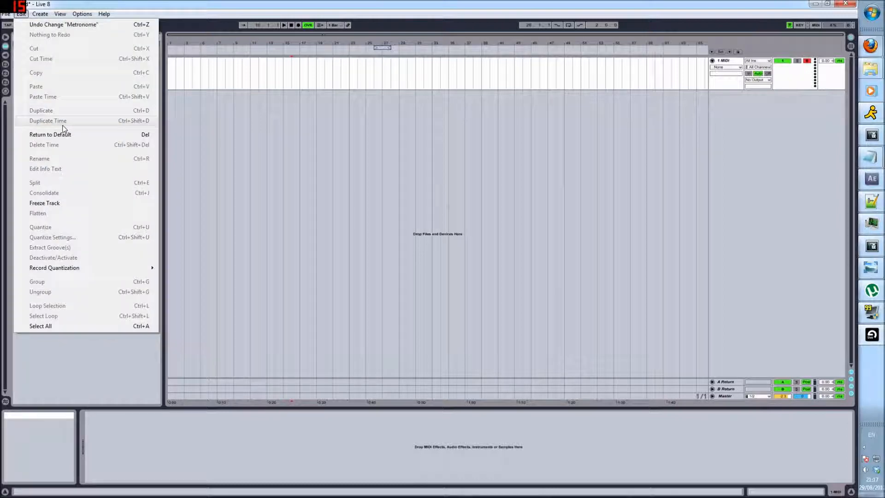
{"action": "mouse_move", "coordinate": [5, 15]}
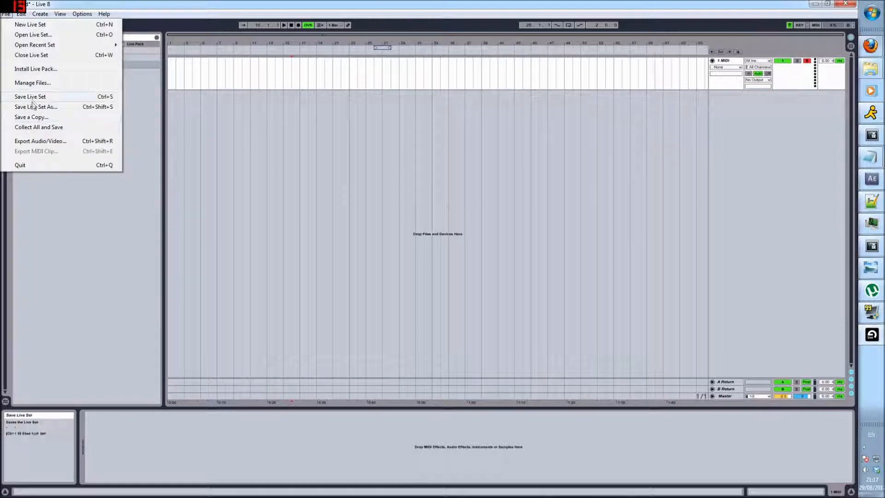
{"action": "left_click", "coordinate": [249, 152]}
Move the loop brace to the beginning of the arrangement
{"action": "left_click_drag", "start_coordinate": [170, 75], "coordinate": [699, 75]}
{"action": "left_click", "coordinate": [685, 106]}
{"action": "left_click", "coordinate": [182, 106]}
{"action": "left_click", "coordinate": [685, 108]}
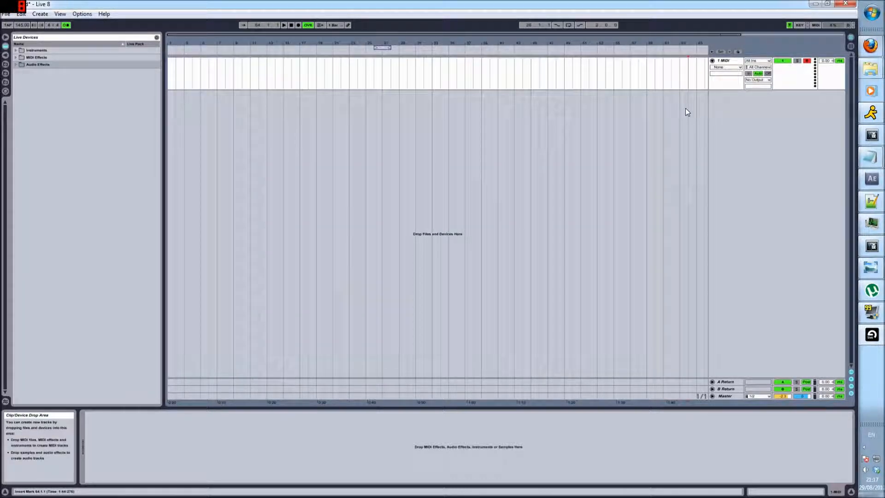
{"action": "left_click_drag", "start_coordinate": [696, 79], "coordinate": [170, 81]}
{"action": "left_click", "coordinate": [359, 80]}
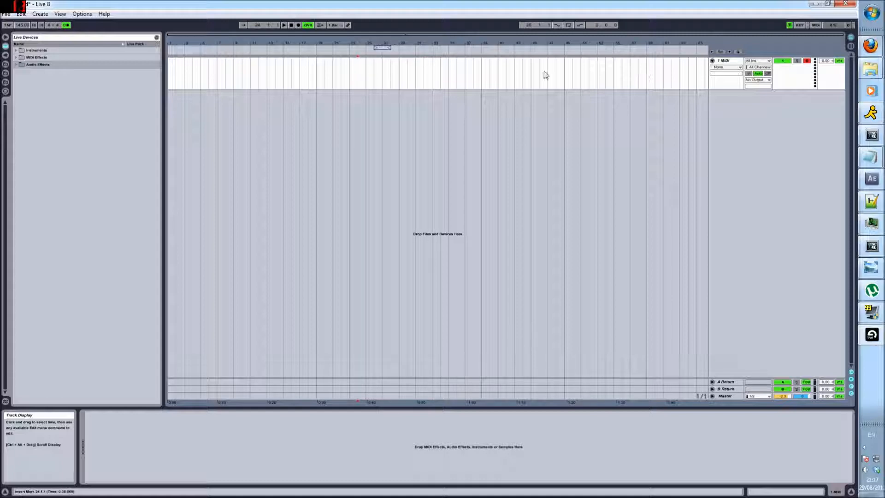
{"action": "left_click_drag", "start_coordinate": [382, 48], "coordinate": [176, 47]}
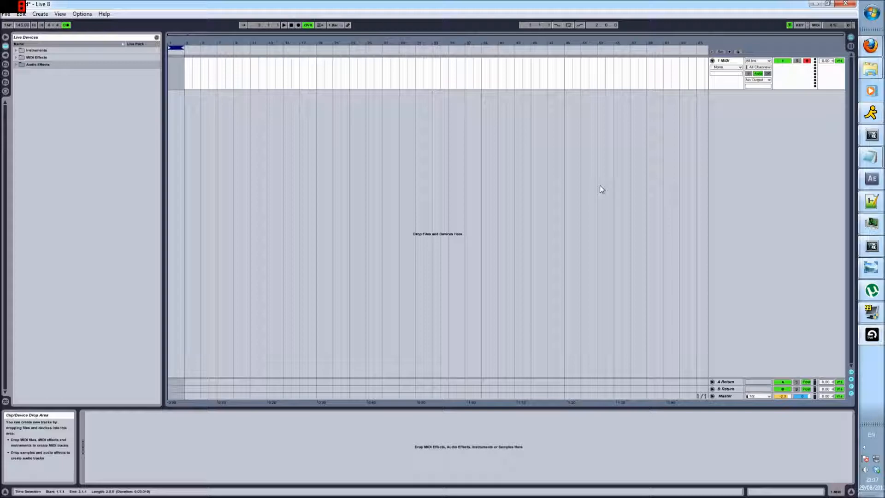
Set the project tempo to 180 BPM
{"action": "left_click", "coordinate": [23, 25]}
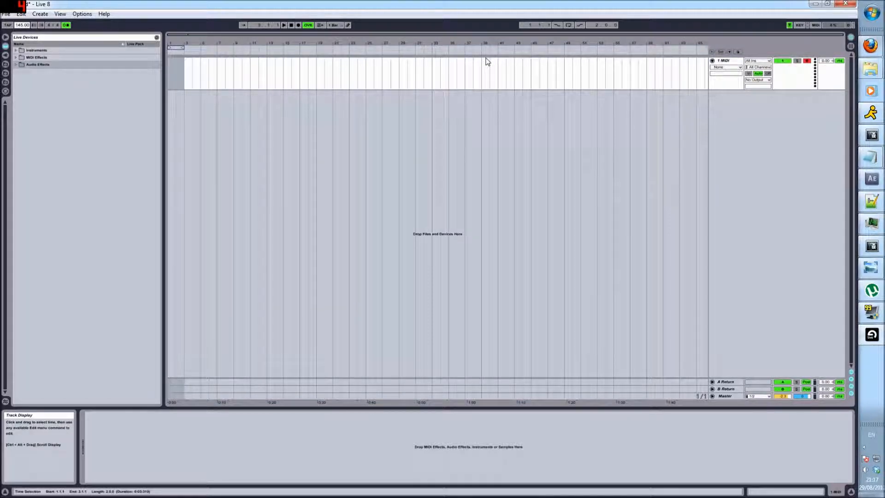
{"action": "type", "text": "180"}
{"action": "key", "text": "Return"}
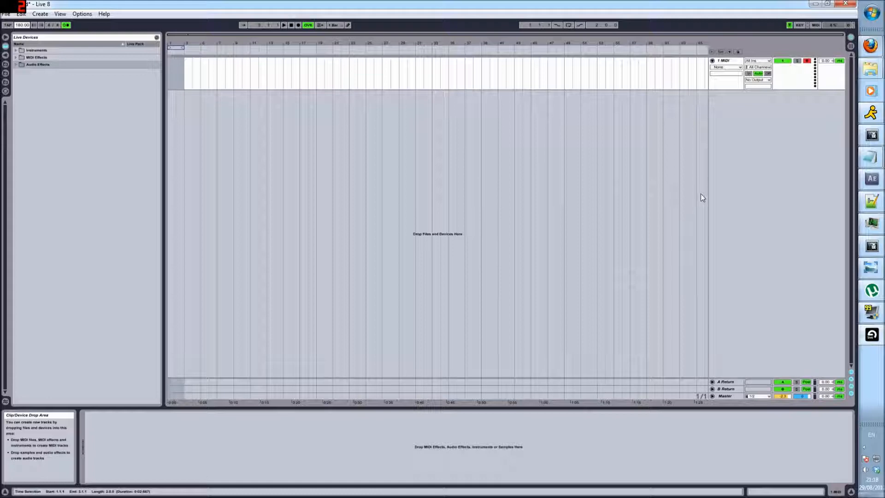
{"action": "left_click", "coordinate": [614, 83]}
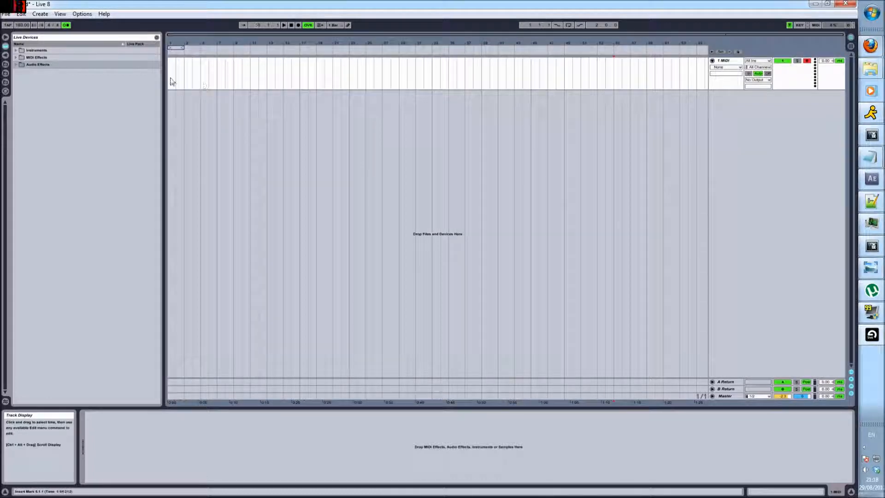
{"action": "left_click_drag", "start_coordinate": [170, 79], "coordinate": [218, 79]}
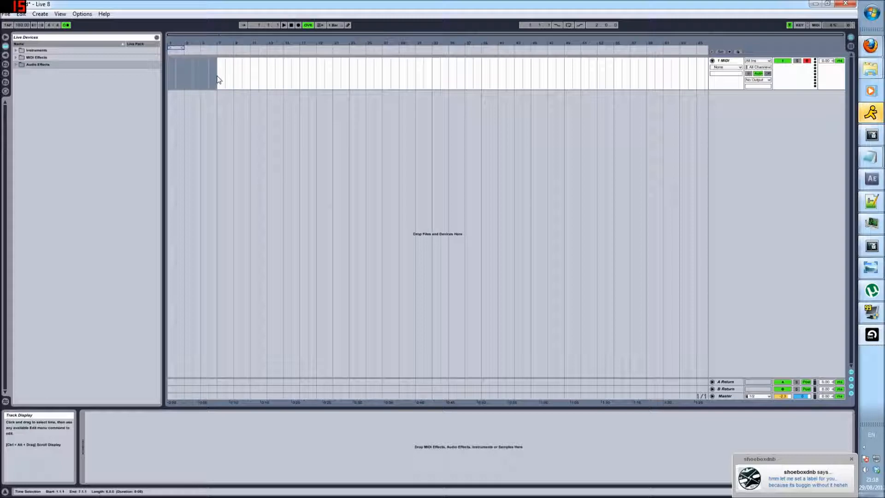
{"action": "left_click", "coordinate": [226, 79]}
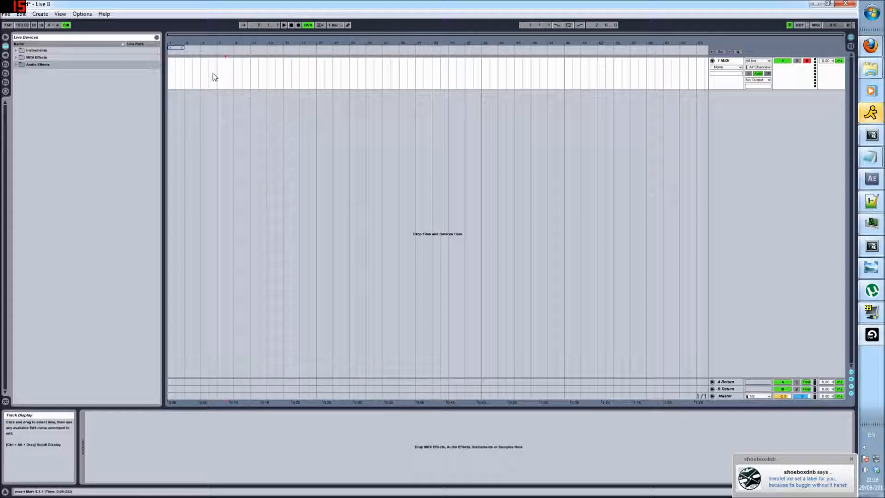
{"action": "left_click_drag", "start_coordinate": [216, 77], "coordinate": [159, 75]}
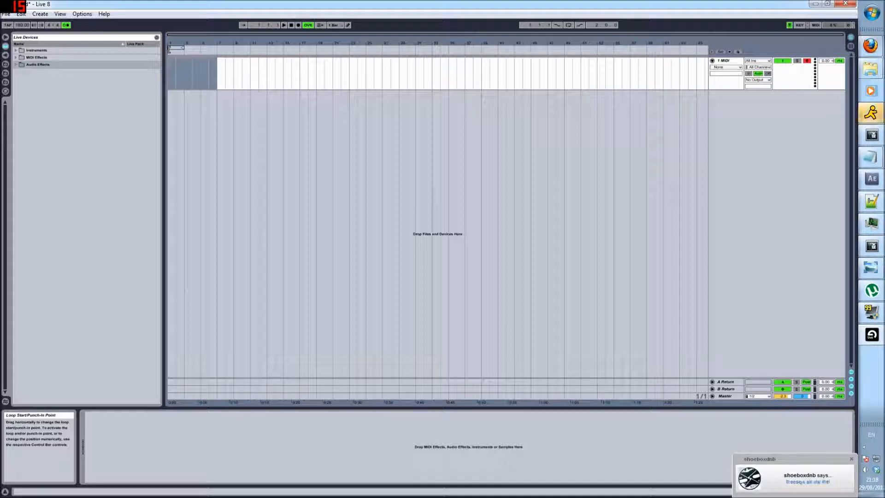
Switch off the metronome and dismiss the chat notification
{"action": "left_click", "coordinate": [66, 24]}
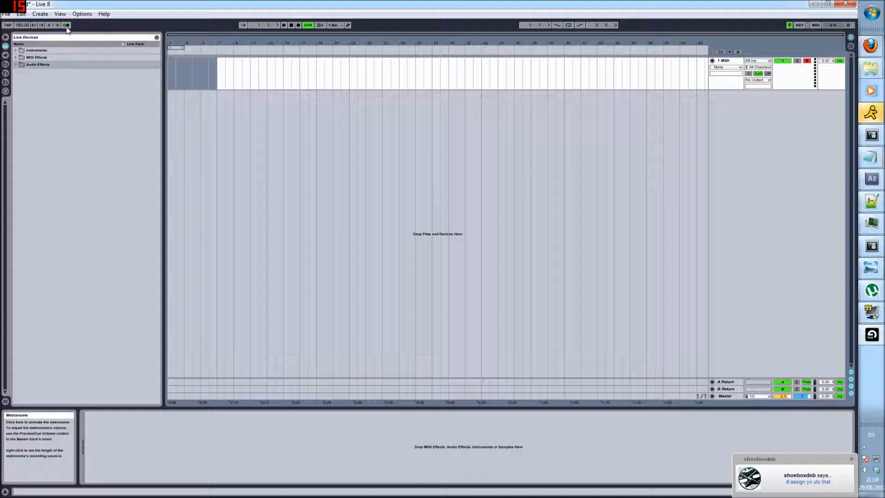
{"action": "left_click", "coordinate": [214, 79]}
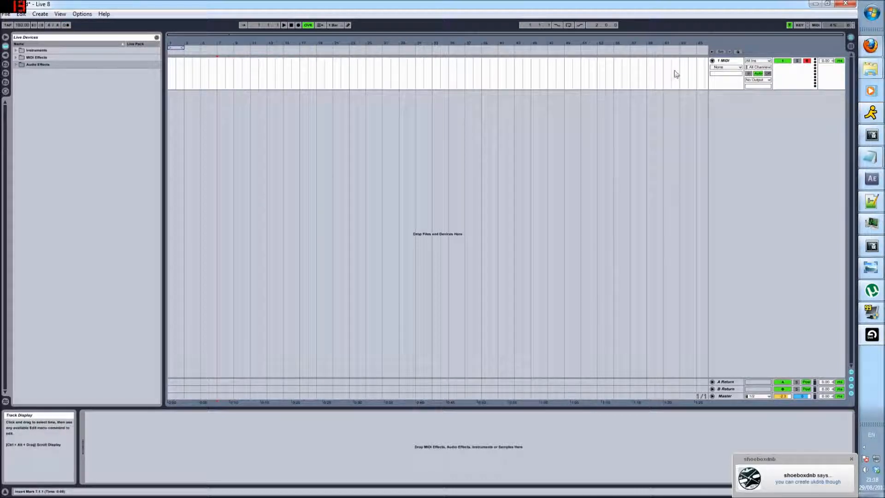
{"action": "left_click", "coordinate": [851, 459]}
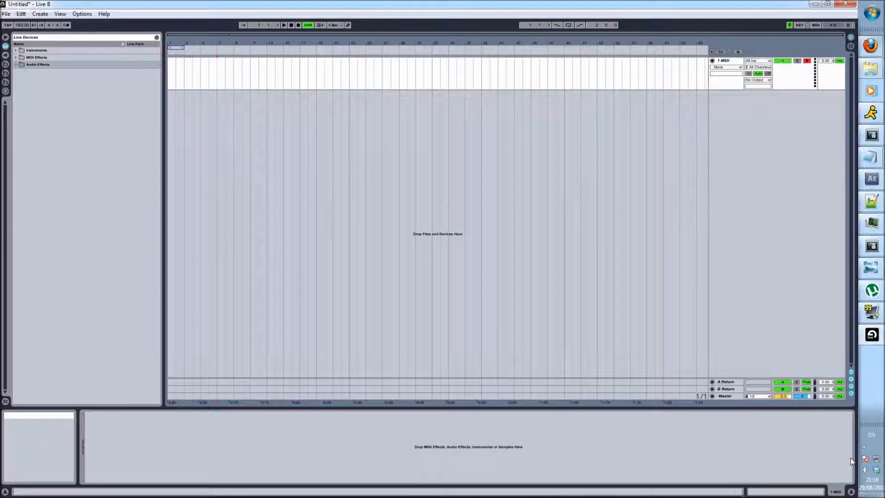
Expand the device browser folders and load the Impulse instrument onto the MIDI track
{"action": "right_click", "coordinate": [730, 64]}
{"action": "left_click", "coordinate": [609, 112]}
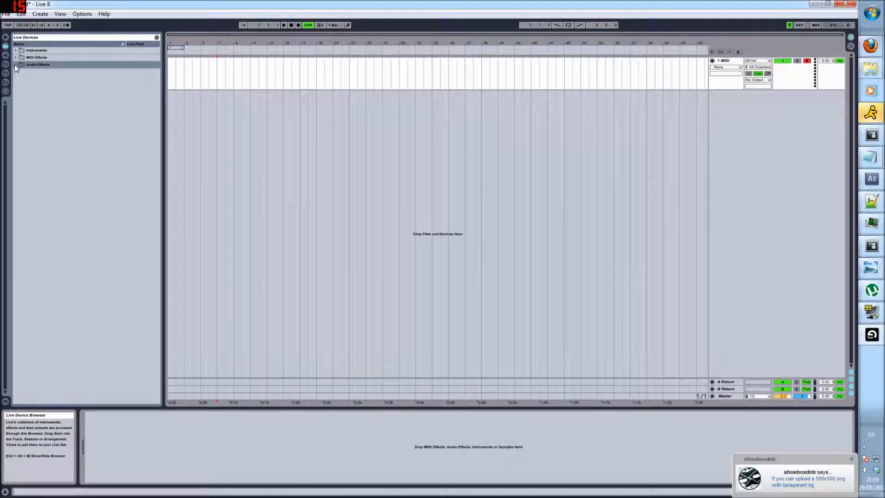
{"action": "left_click", "coordinate": [15, 58]}
{"action": "left_click", "coordinate": [16, 128]}
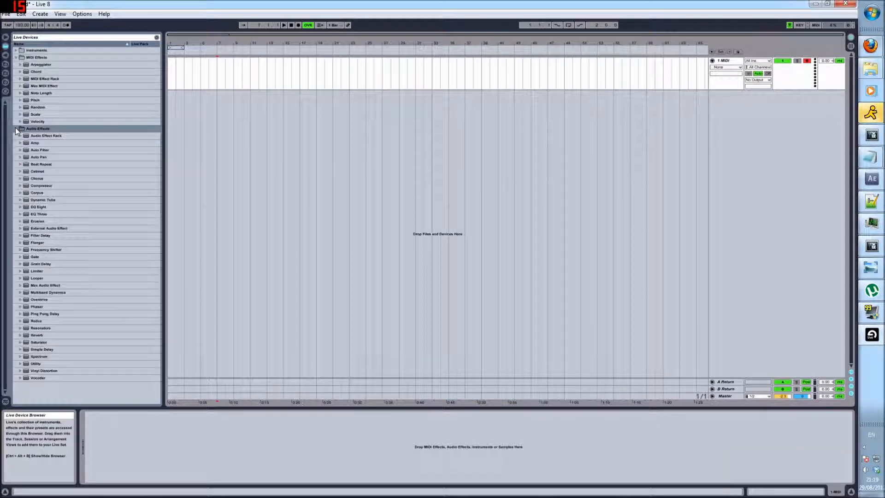
{"action": "left_click", "coordinate": [15, 51]}
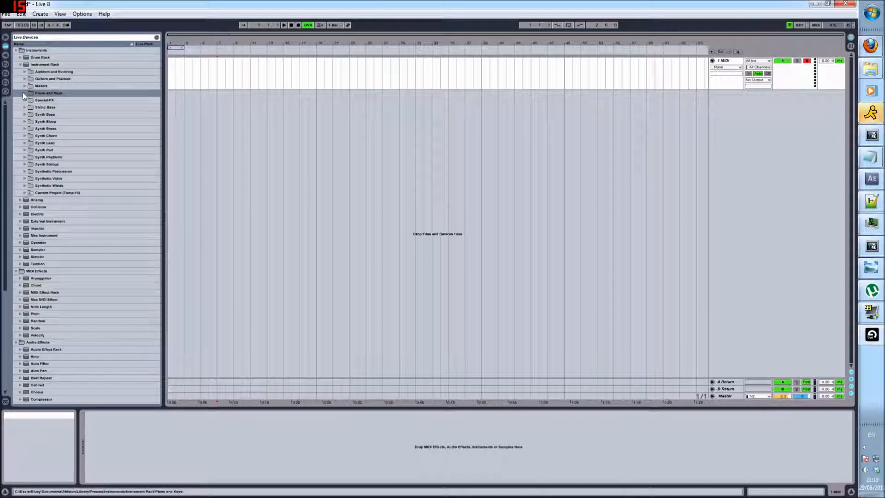
{"action": "left_click", "coordinate": [21, 64]}
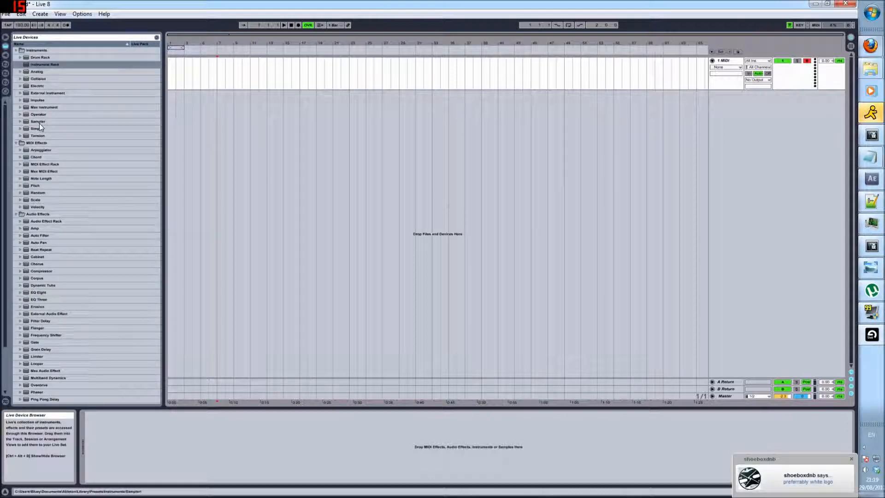
{"action": "left_click", "coordinate": [37, 102]}
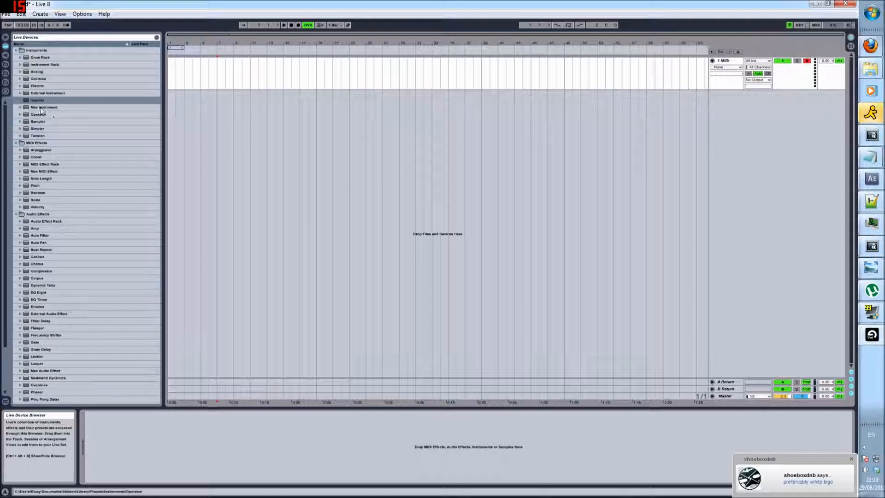
{"action": "left_click_drag", "start_coordinate": [164, 106], "coordinate": [233, 79]}
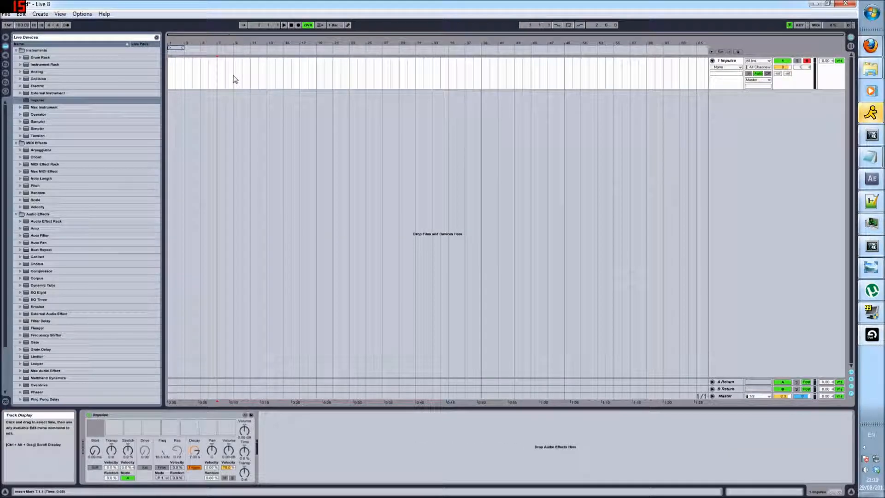
Duplicate the Impulse track repeatedly until there are five Impulse tracks
{"action": "right_click", "coordinate": [724, 60]}
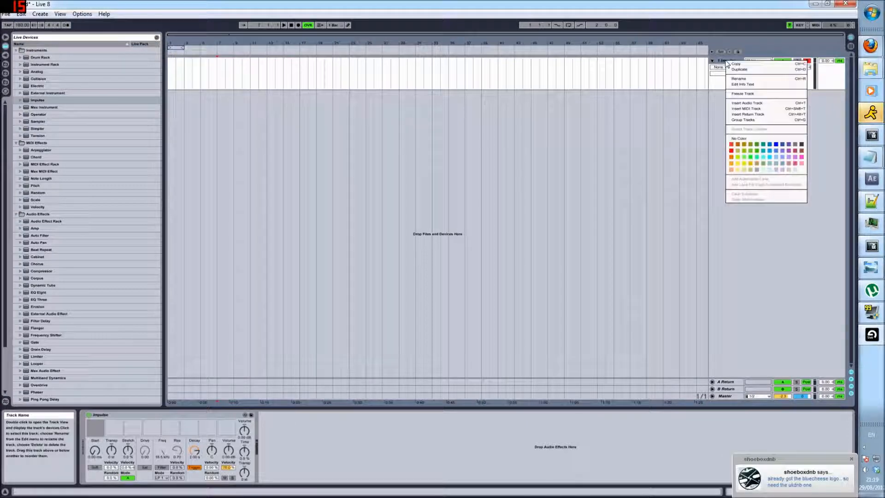
{"action": "left_click", "coordinate": [736, 73]}
{"action": "right_click", "coordinate": [727, 95]}
{"action": "left_click", "coordinate": [736, 109]}
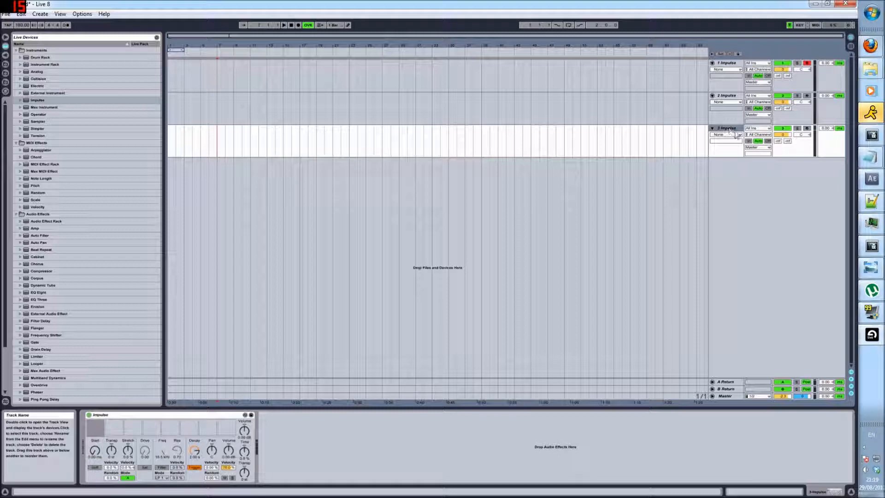
{"action": "right_click", "coordinate": [728, 128]}
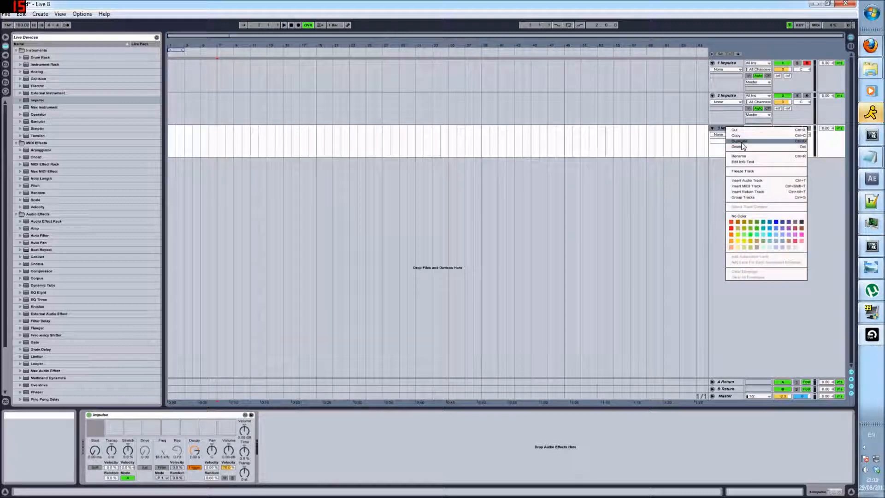
{"action": "left_click", "coordinate": [743, 141]}
{"action": "right_click", "coordinate": [728, 163]}
{"action": "left_click", "coordinate": [737, 176]}
{"action": "left_click", "coordinate": [725, 68]}
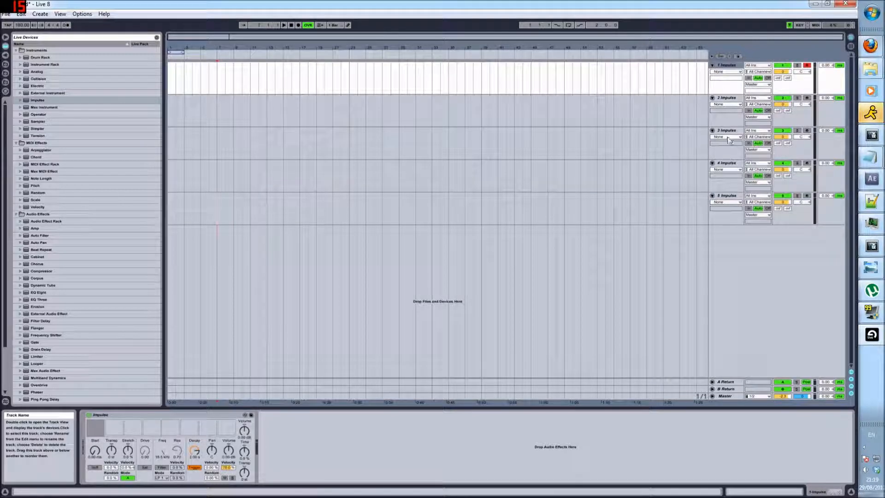
{"action": "left_click", "coordinate": [727, 163]}
{"action": "left_click", "coordinate": [731, 198]}
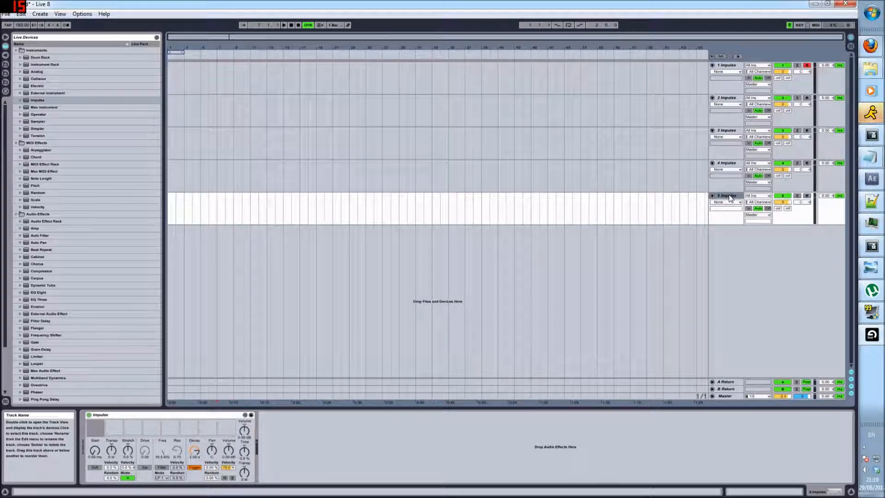
{"action": "left_click", "coordinate": [727, 67]}
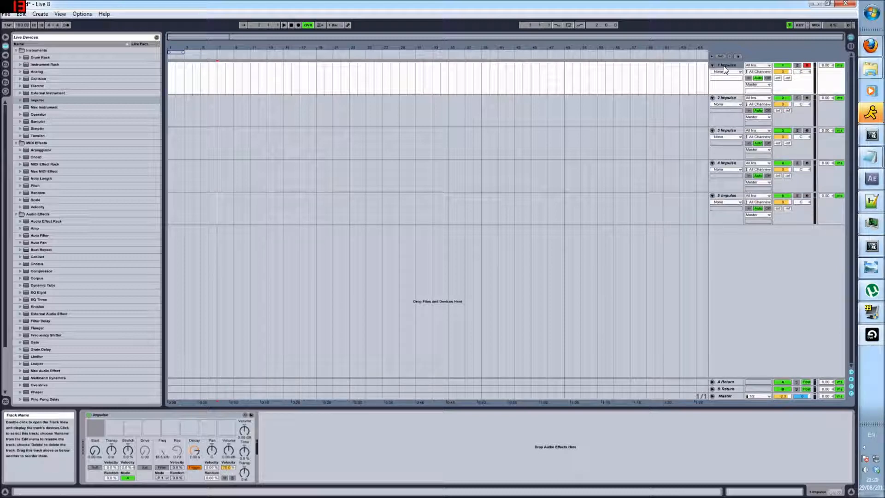
{"action": "left_click", "coordinate": [726, 100]}
{"action": "left_click", "coordinate": [728, 68]}
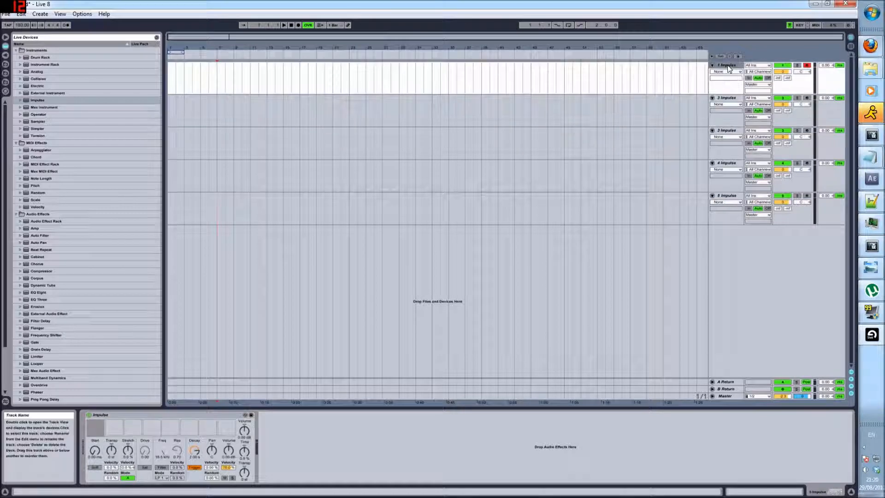
Rename the first Impulse track PERC 1
{"action": "right_click", "coordinate": [723, 64]}
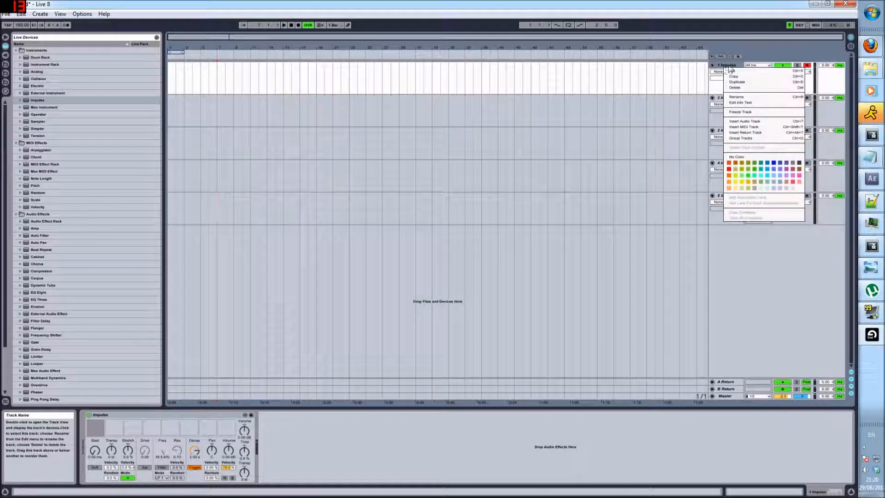
{"action": "left_click", "coordinate": [742, 97]}
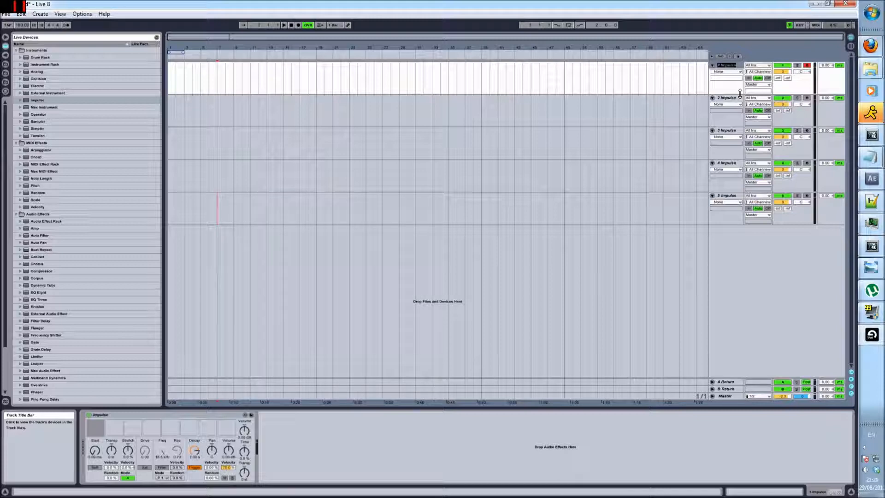
{"action": "type", "text": "K"}
{"action": "key", "text": "Caps_Lock"}
{"action": "type", "text": "ERC 1"}
Rename the second and third Impulse tracks PERC 2 and PERC 3
{"action": "left_click", "coordinate": [728, 98]}
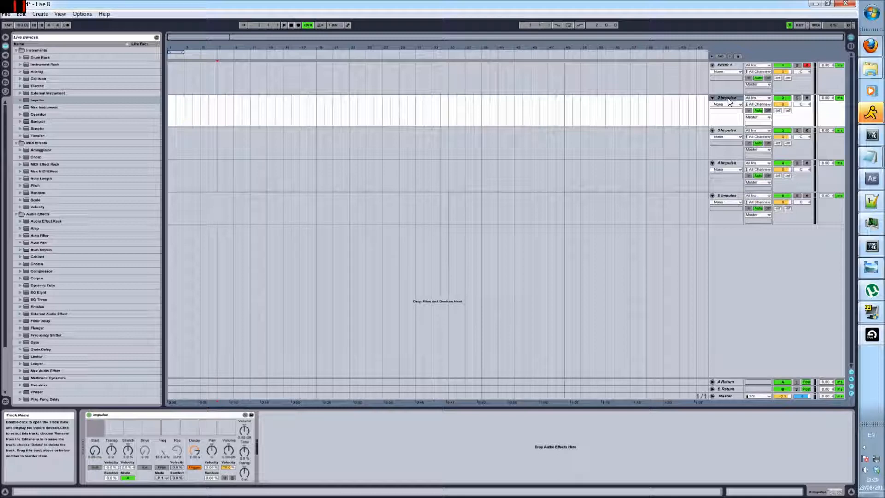
{"action": "key", "text": "ctrl+r"}
{"action": "type", "text": "PERC 2"}
{"action": "key", "text": "Tab"}
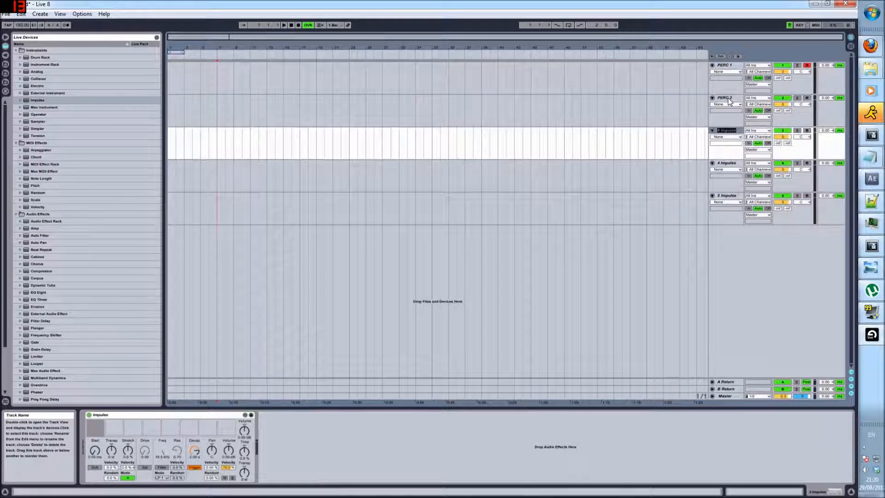
{"action": "type", "text": "P"}
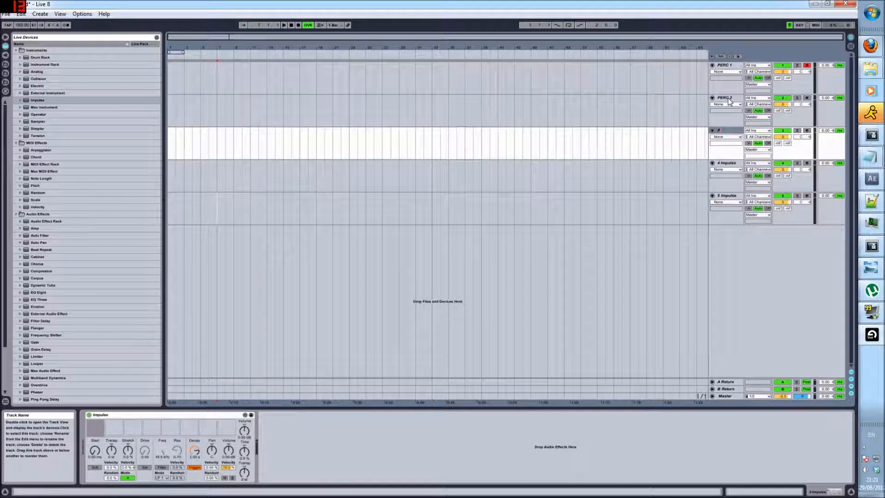
{"action": "type", "text": "ERC 3"}
{"action": "key", "text": "Tab"}
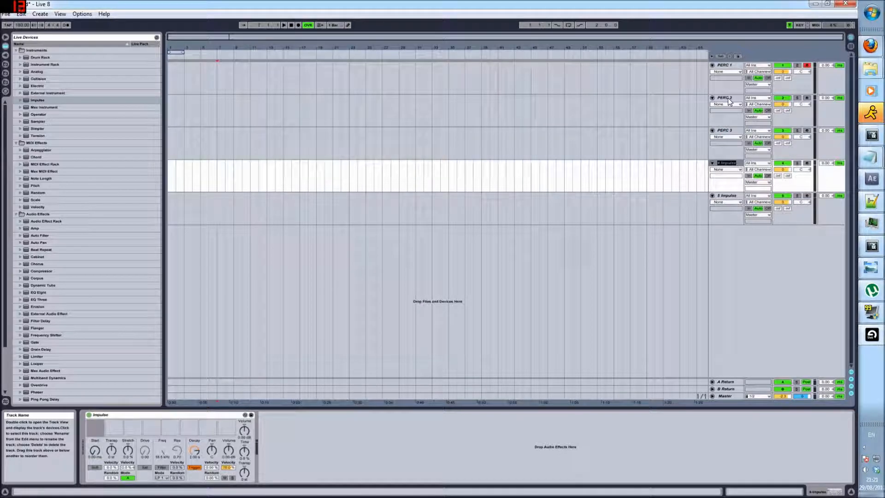
Rename the fourth and fifth Impulse tracks SNARE 1 and KICK 1
{"action": "type", "text": "PE"}
{"action": "type", "text": "SNAR"}
{"action": "type", "text": "E"}
{"action": "type", "text": " 1"}
{"action": "key", "text": "Tab"}
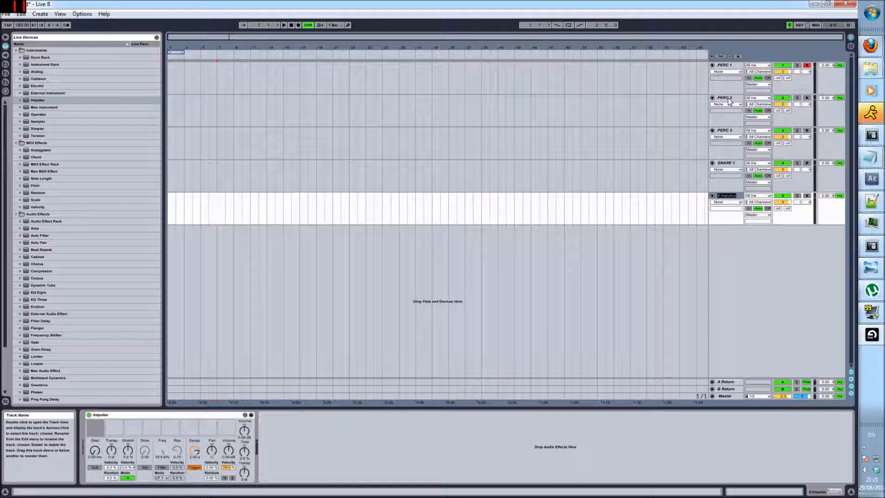
{"action": "type", "text": "KICK 1"}
{"action": "key", "text": "Return"}
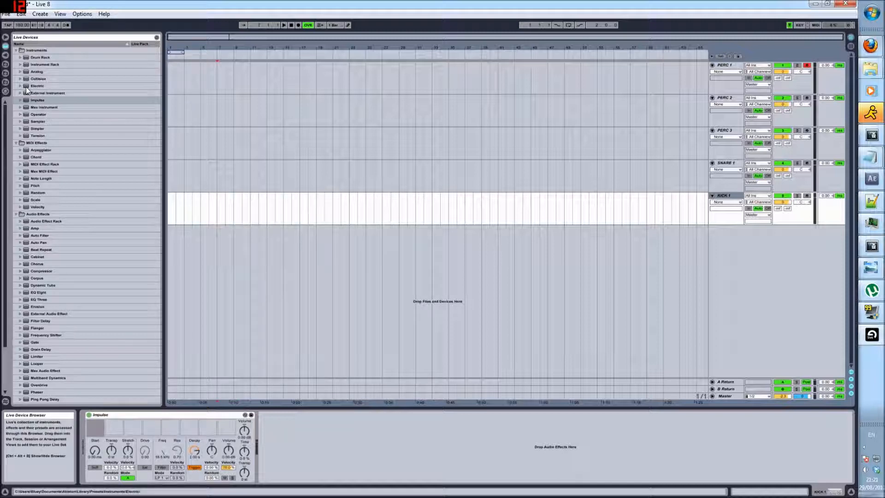
Load the Operator Bass-Chainsaw preset from the Synth Bass folder onto a new track
{"action": "left_click", "coordinate": [20, 114]}
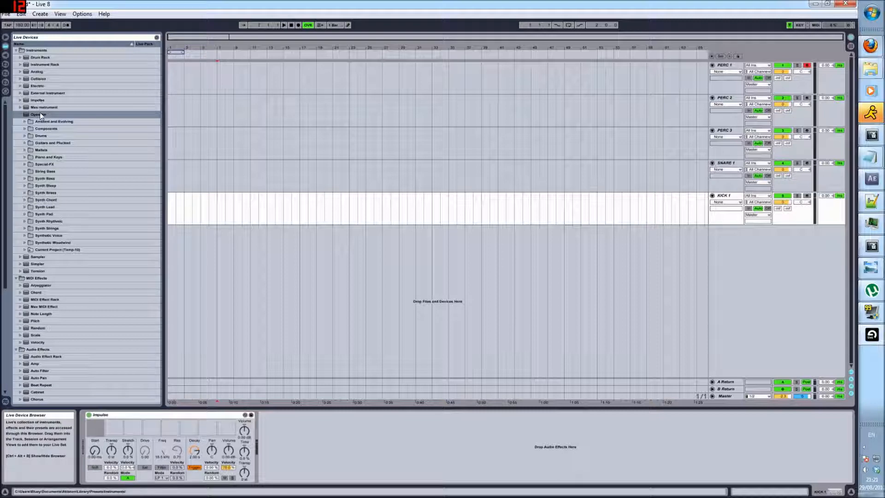
{"action": "left_click", "coordinate": [24, 179]}
{"action": "left_click_drag", "start_coordinate": [56, 236], "coordinate": [424, 272]}
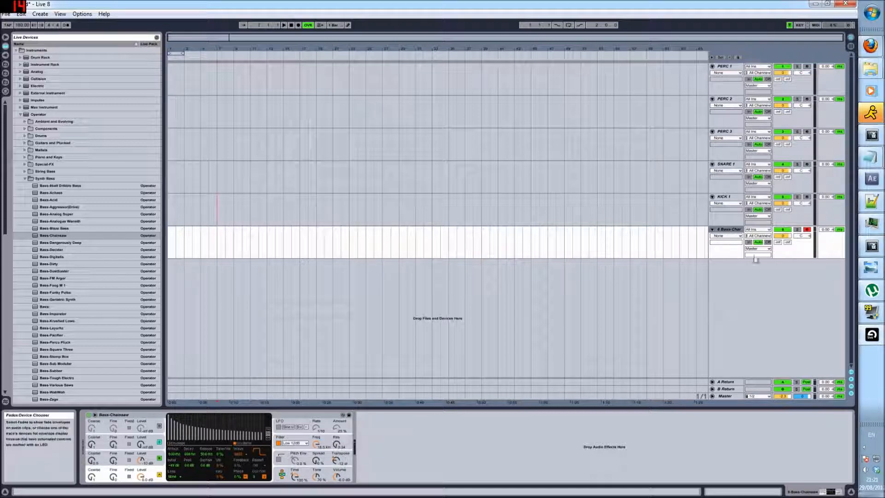
Fold all six tracks in the arrangement to compact their display
{"action": "left_click", "coordinate": [737, 202]}
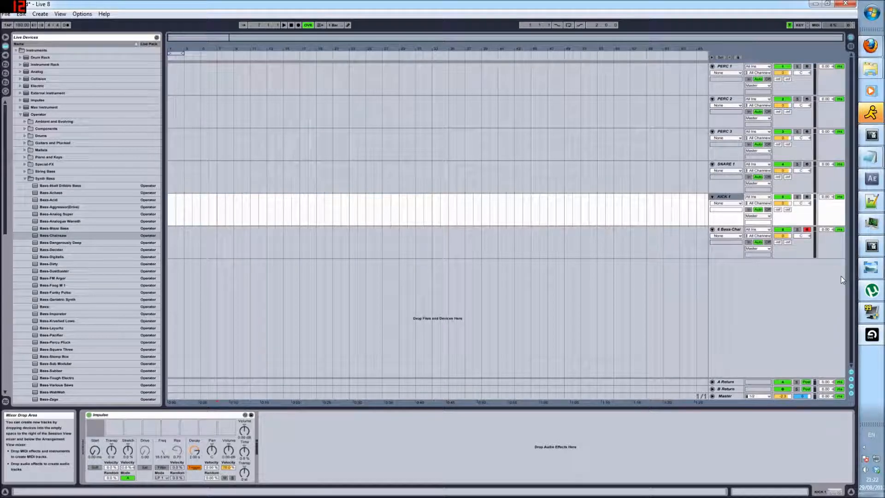
{"action": "left_click", "coordinate": [712, 230]}
{"action": "left_click", "coordinate": [712, 197]}
{"action": "left_click", "coordinate": [712, 164]}
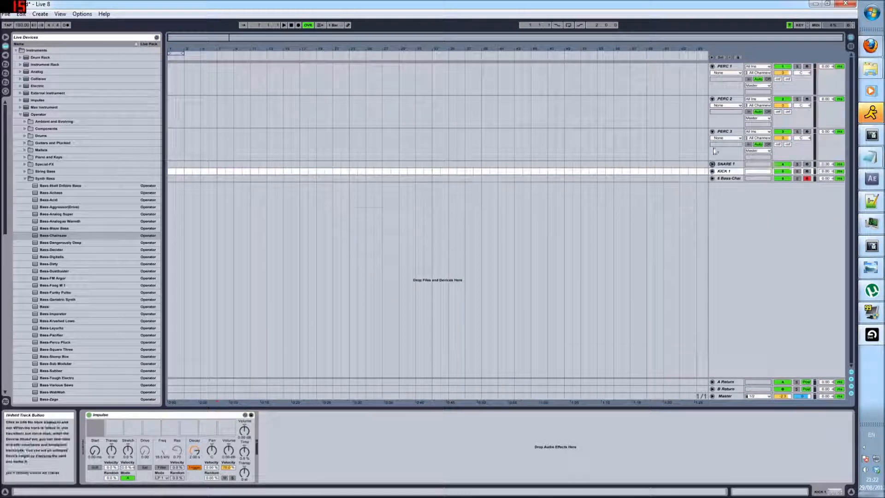
{"action": "left_click", "coordinate": [713, 132]}
{"action": "left_click", "coordinate": [712, 99]}
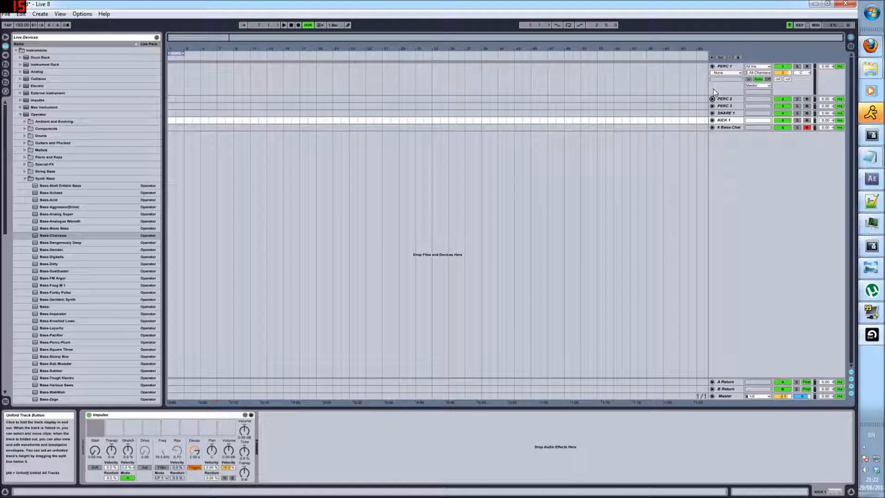
{"action": "left_click", "coordinate": [713, 66]}
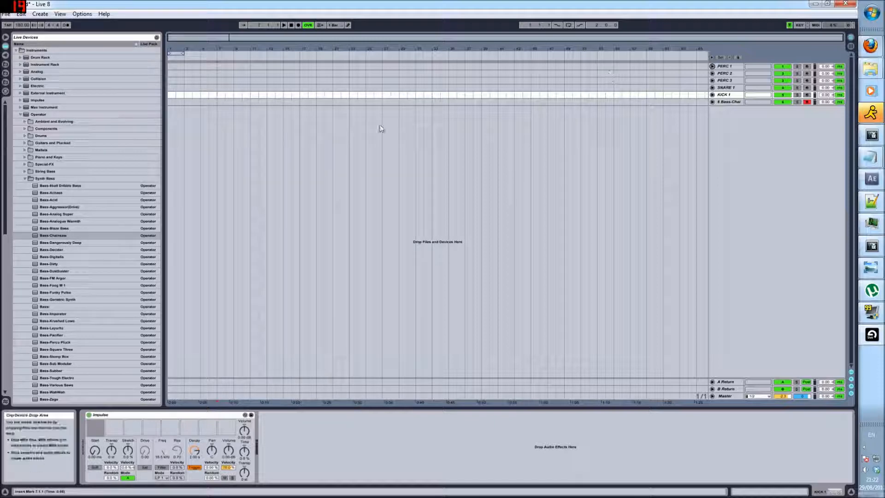
Save the current set as the default template from the File Folder preferences and close Preferences
{"action": "left_click", "coordinate": [5, 14]}
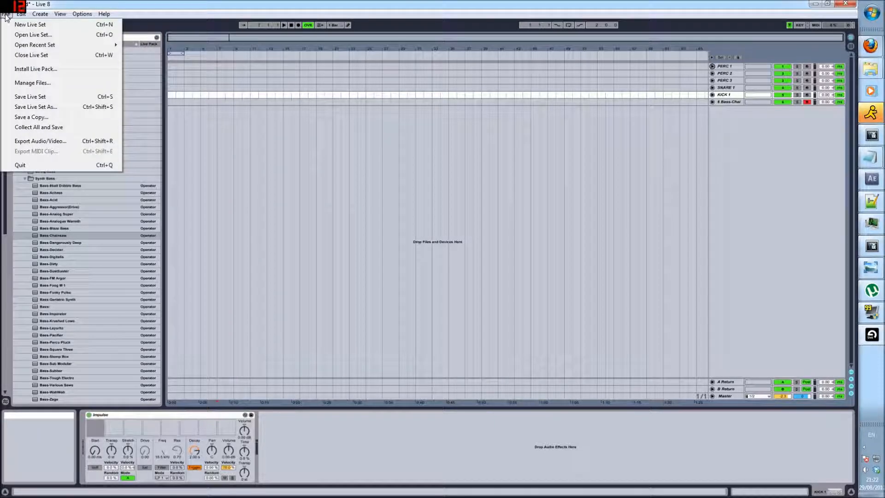
{"action": "mouse_move", "coordinate": [84, 14]}
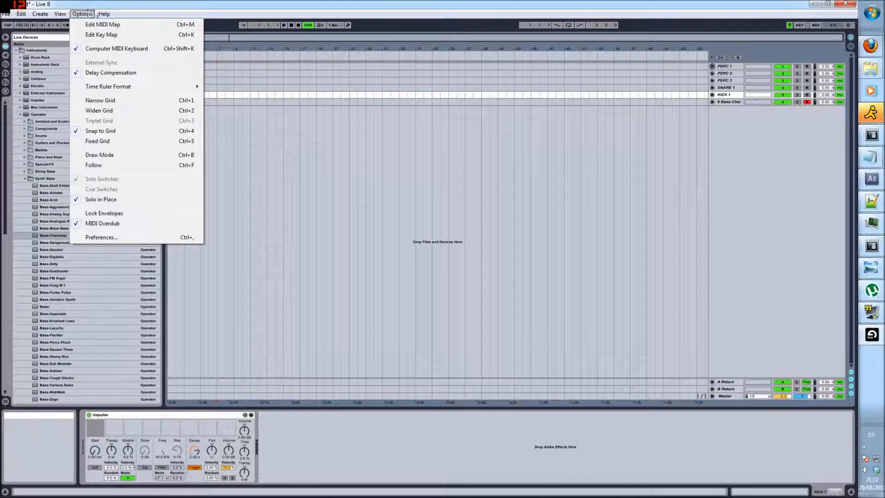
{"action": "left_click", "coordinate": [101, 238]}
{"action": "left_click", "coordinate": [328, 138]}
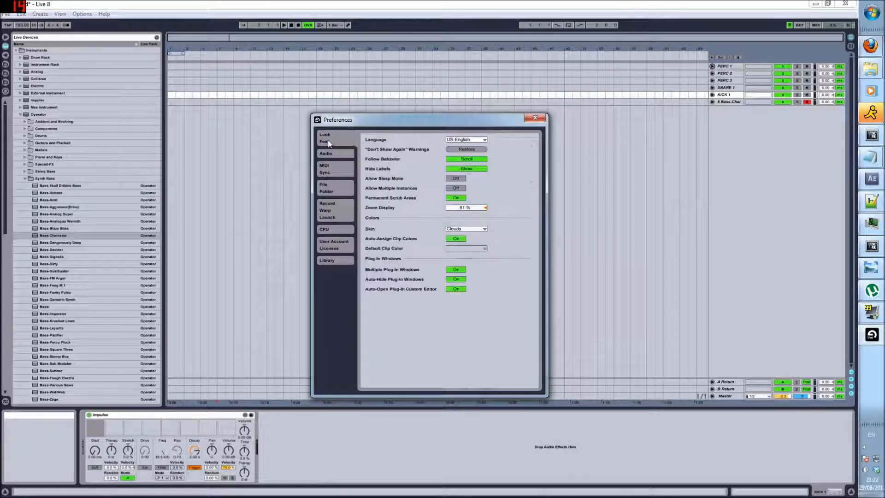
{"action": "left_click", "coordinate": [332, 192]}
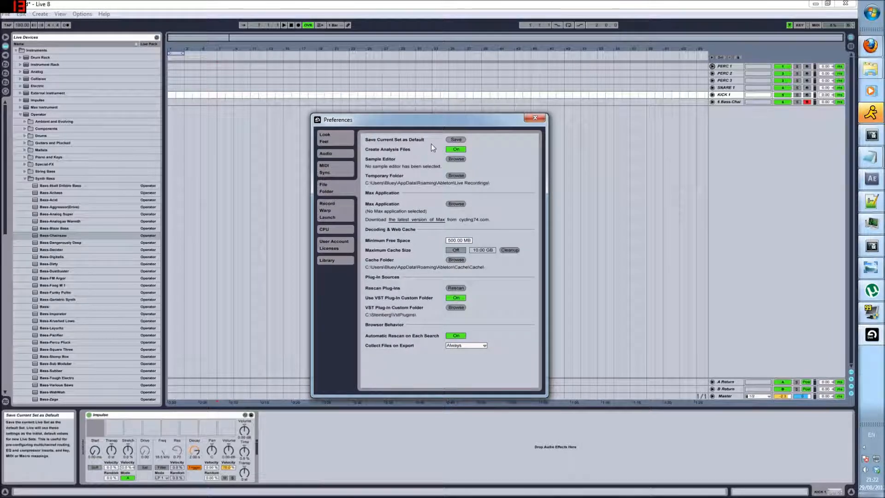
{"action": "left_click", "coordinate": [457, 141]}
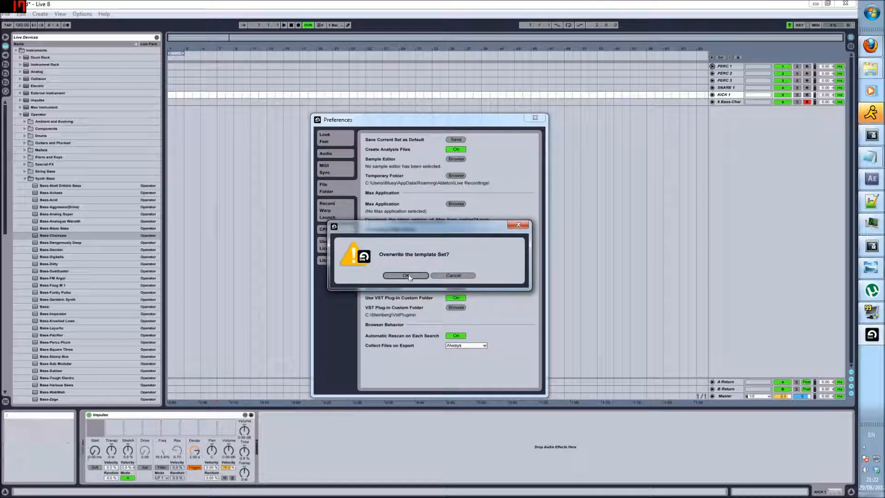
{"action": "left_click", "coordinate": [452, 276]}
{"action": "left_click", "coordinate": [535, 118]}
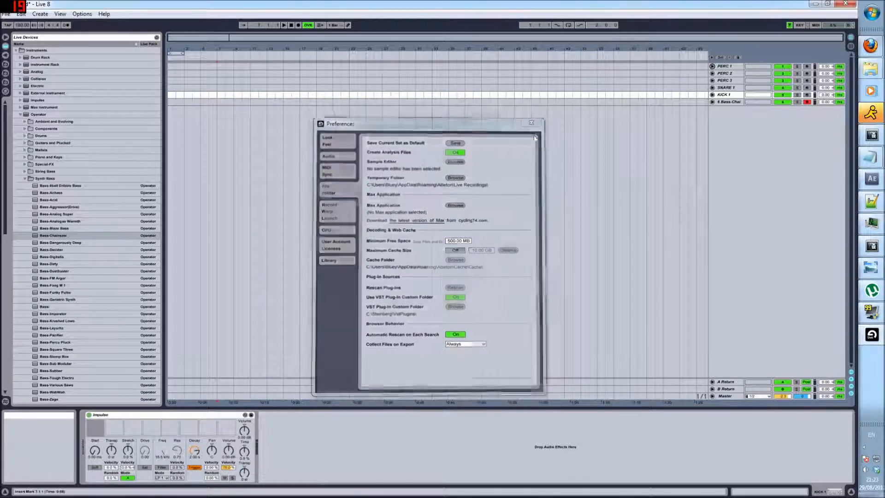